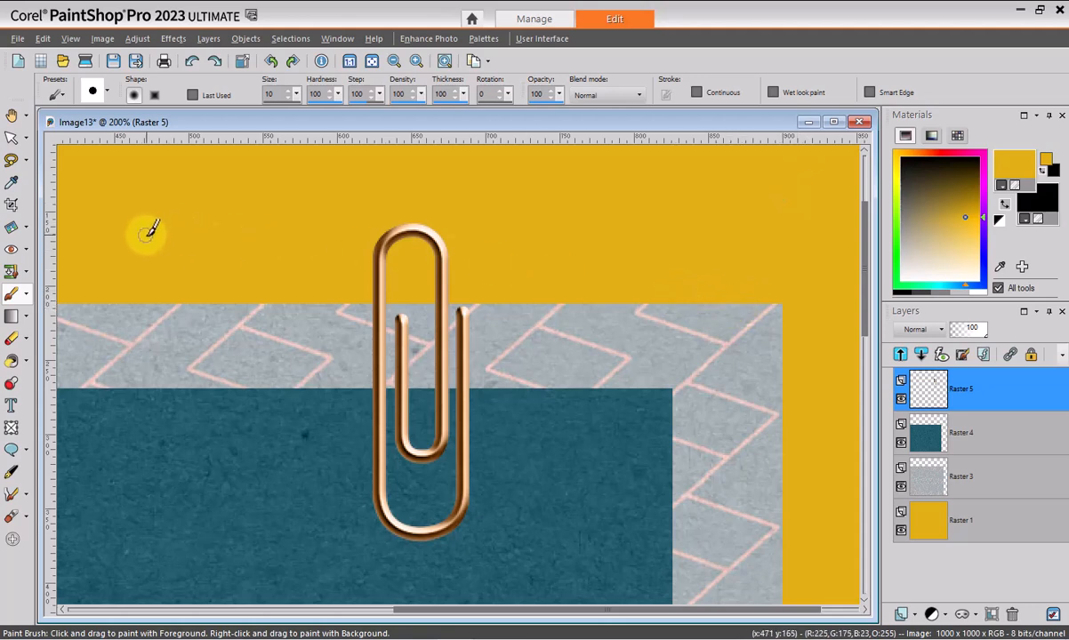
- Flip the paper clip left to right and rotate it about 12° clockwise over the papers' upper edge
click(102, 40)
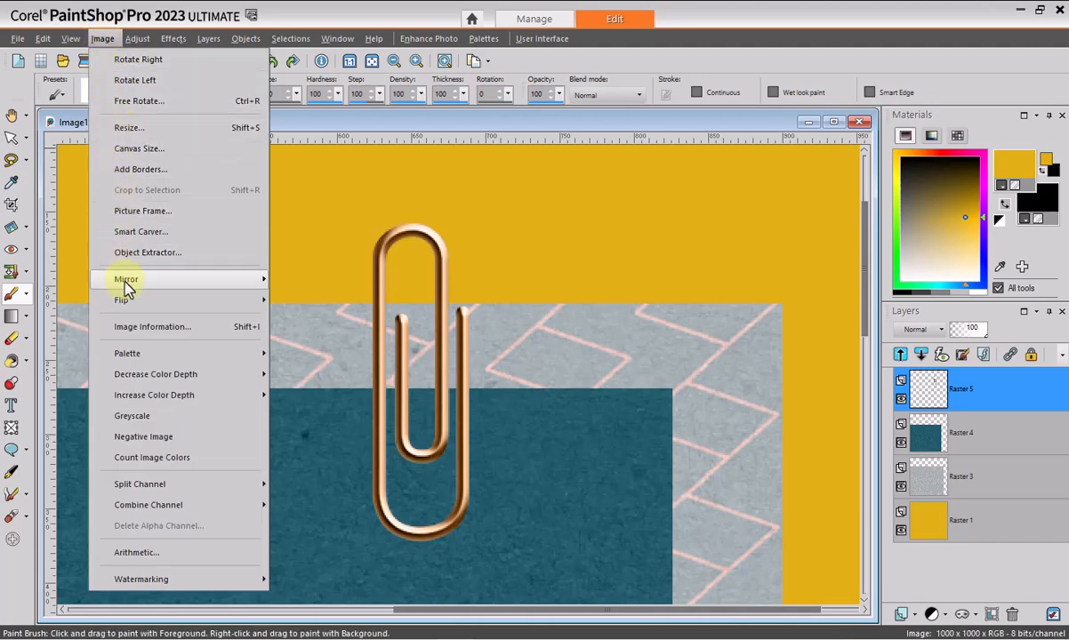
mouse_move(133, 300)
click(322, 303)
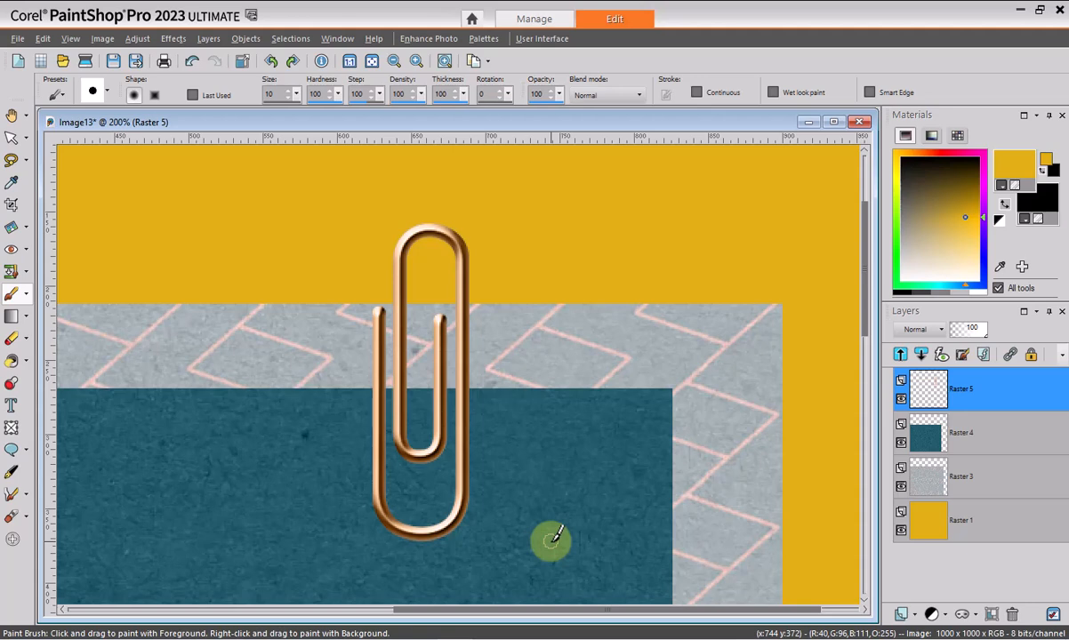
click(10, 140)
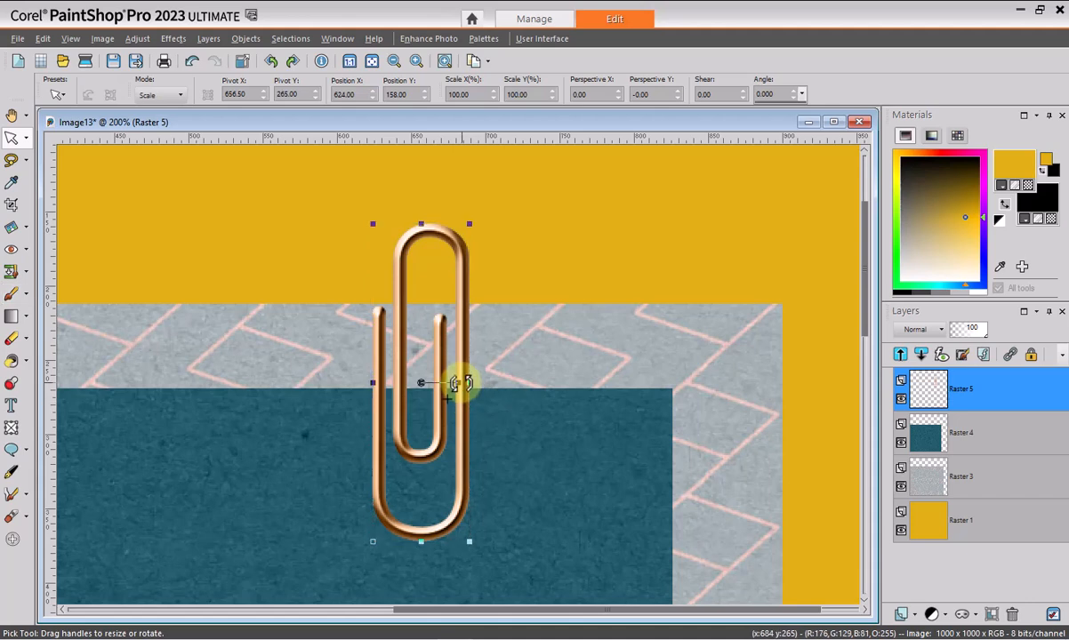
mouse_move(454, 383)
mouse_down()
mouse_move(437, 386)
mouse_move(471, 389)
mouse_move(469, 397)
mouse_up()
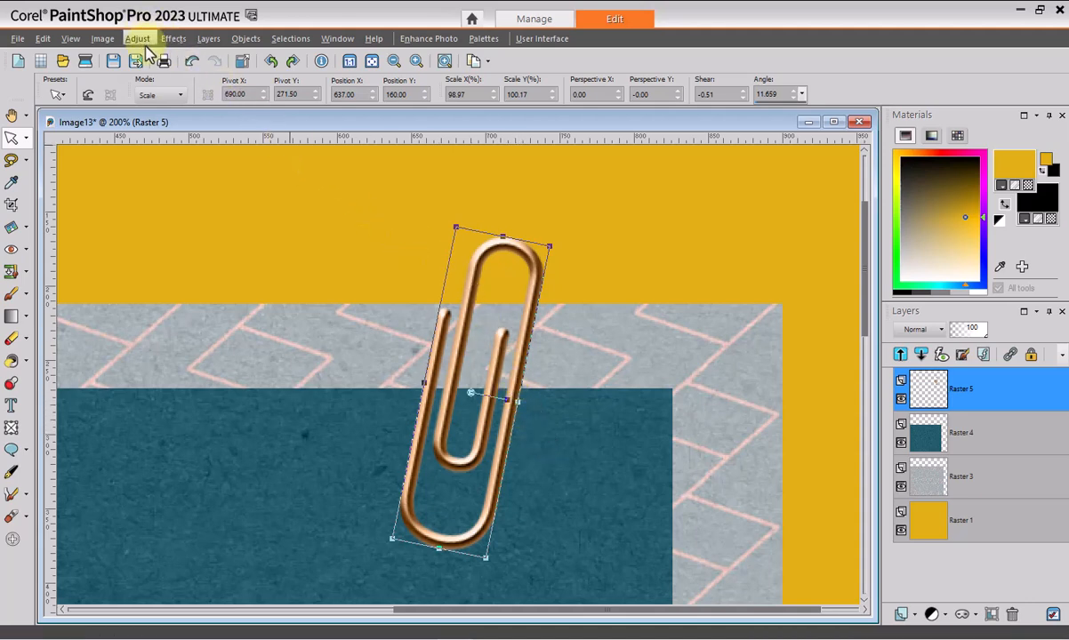
- Add a black drop shadow to the clip on a new layer, with 3 vertical and horizontal offset, 80 opacity and 4.00 blur
click(176, 41)
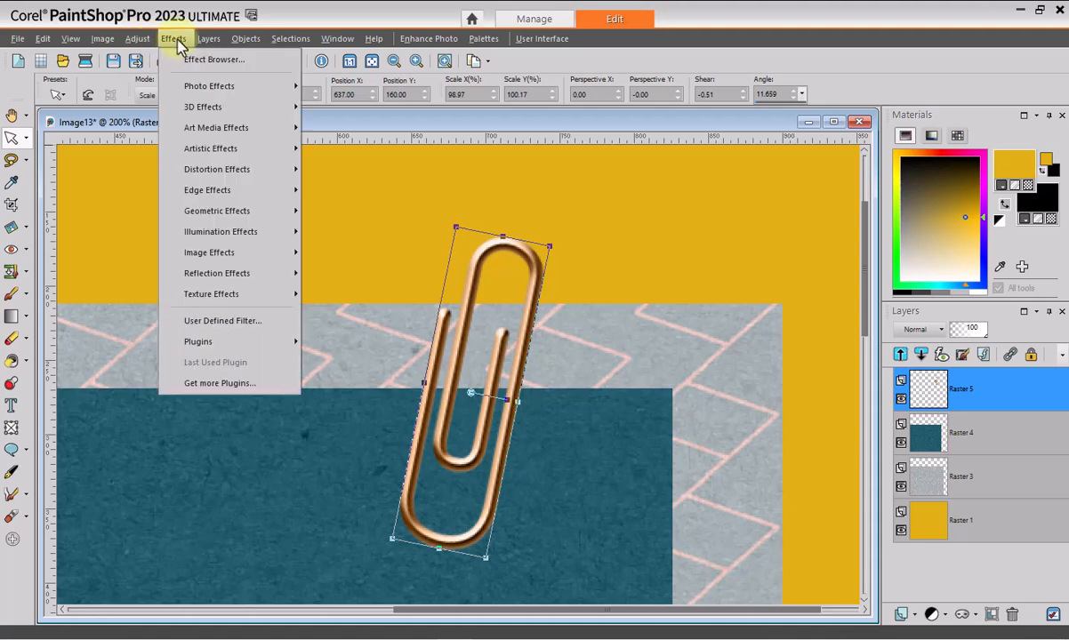
mouse_move(197, 107)
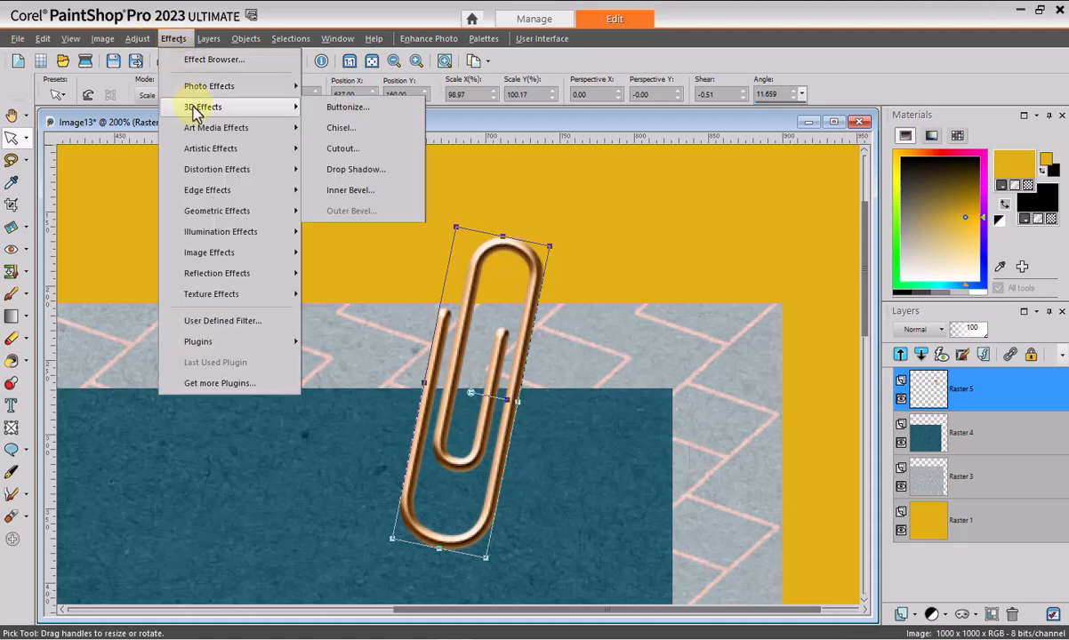
click(346, 170)
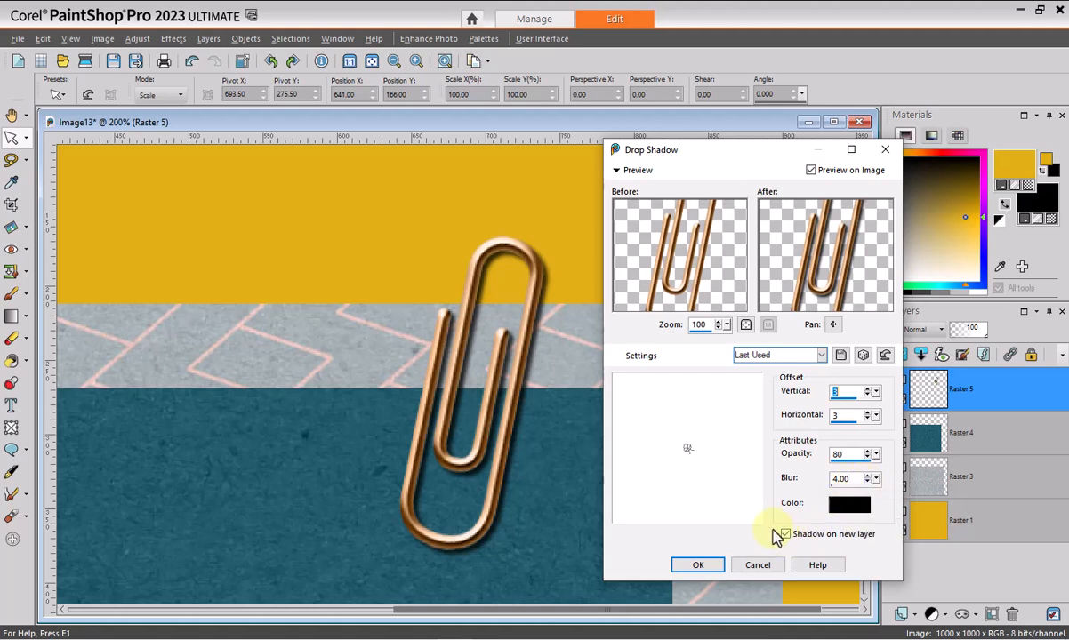
click(705, 565)
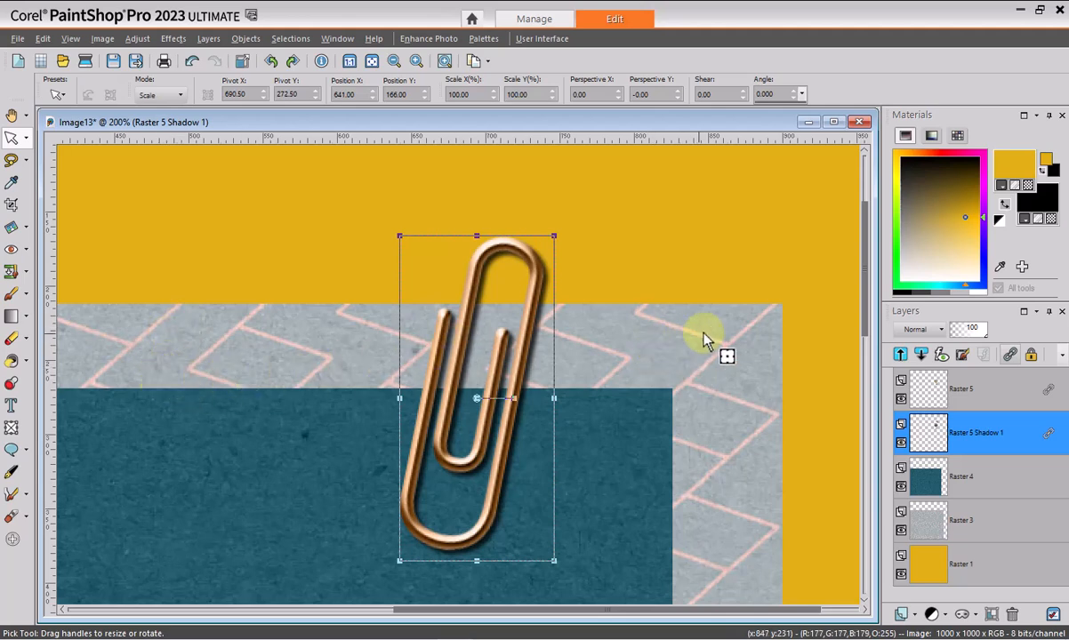
- Enter selection editing and set up the Paint Brush with 100 hardness and white as the foreground colour
click(963, 357)
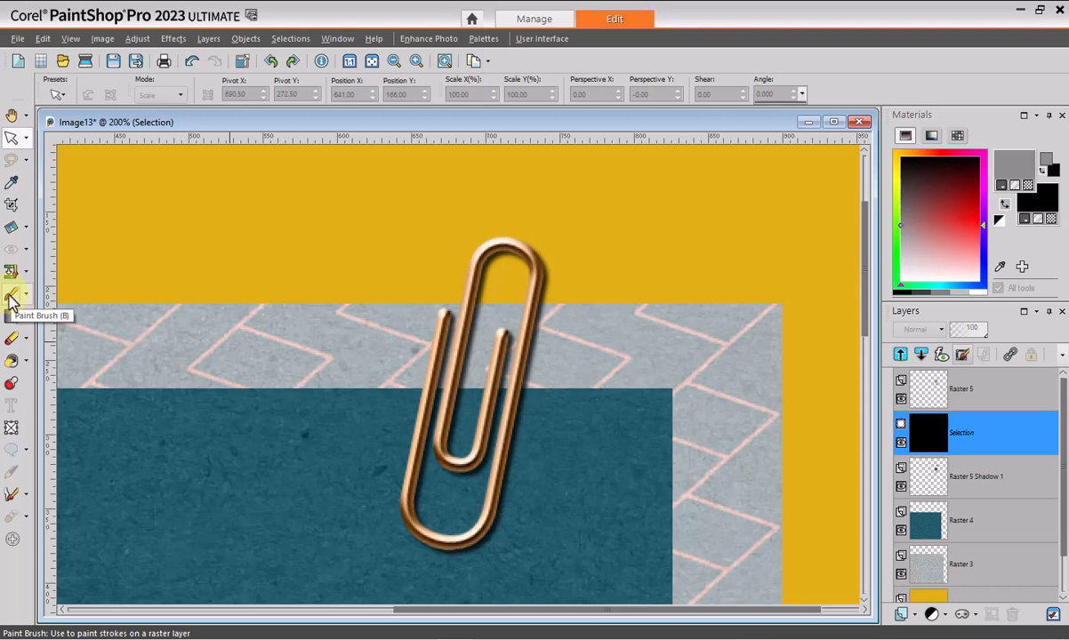
click(11, 297)
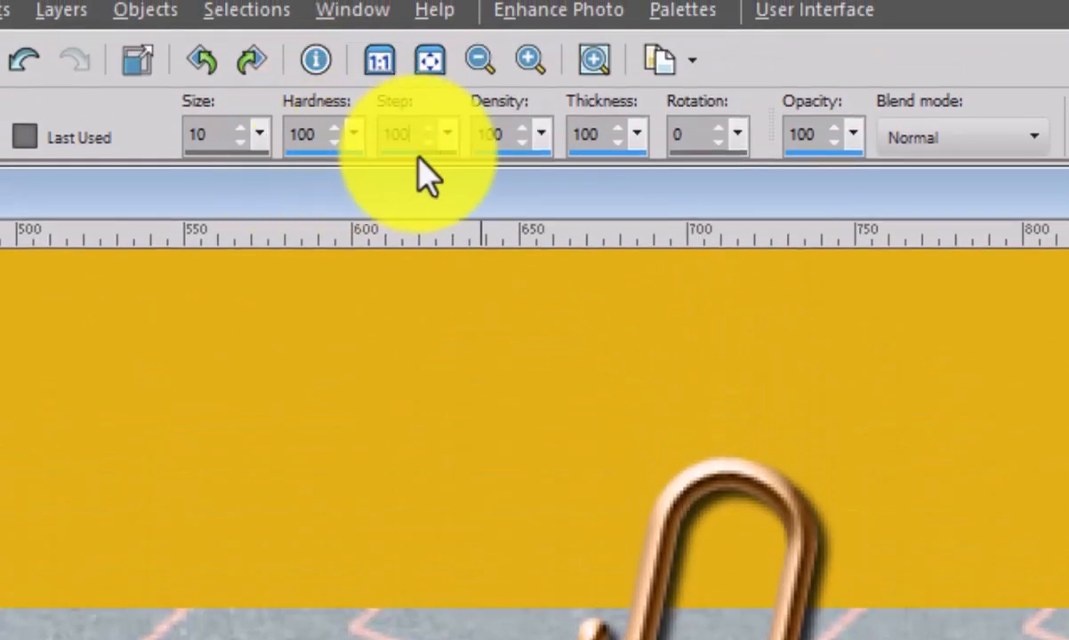
click(332, 142)
click(333, 143)
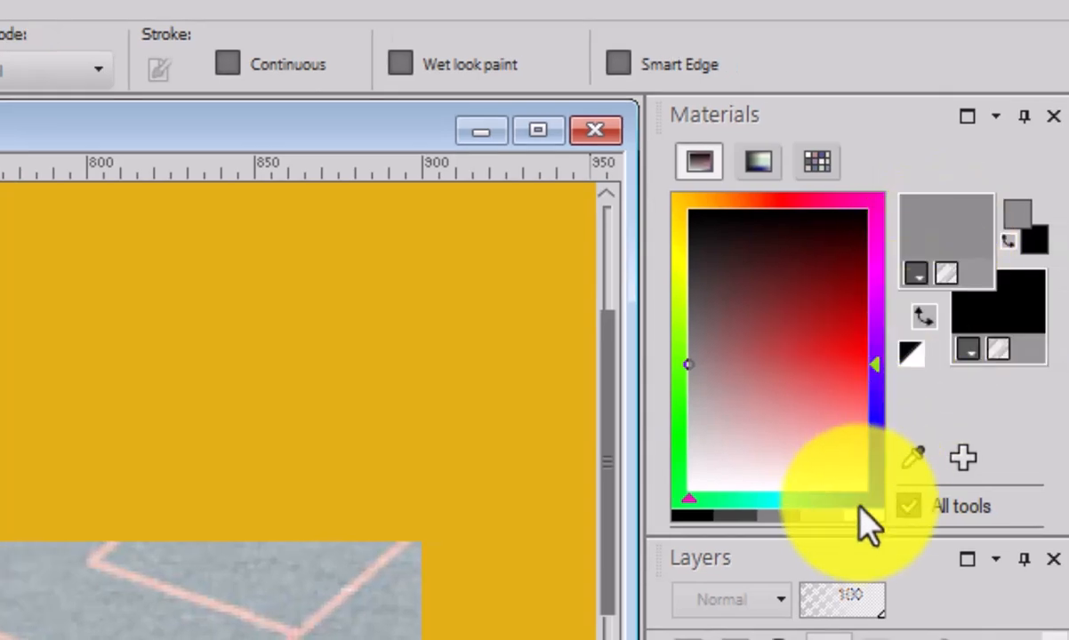
click(868, 513)
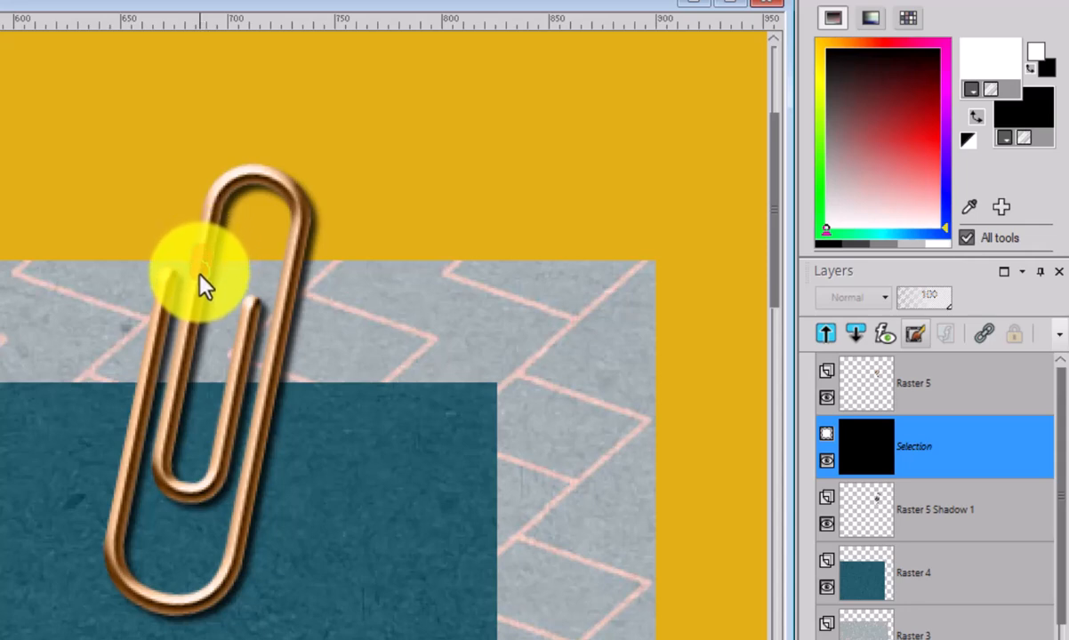
- Paint a selection over the clip's inner loop and its shadow, starting just above the patterned paper's edge, and leave selection editing
drag(193, 294, 161, 465)
mouse_move(166, 485)
mouse_down()
mouse_move(184, 504)
mouse_move(212, 498)
mouse_up()
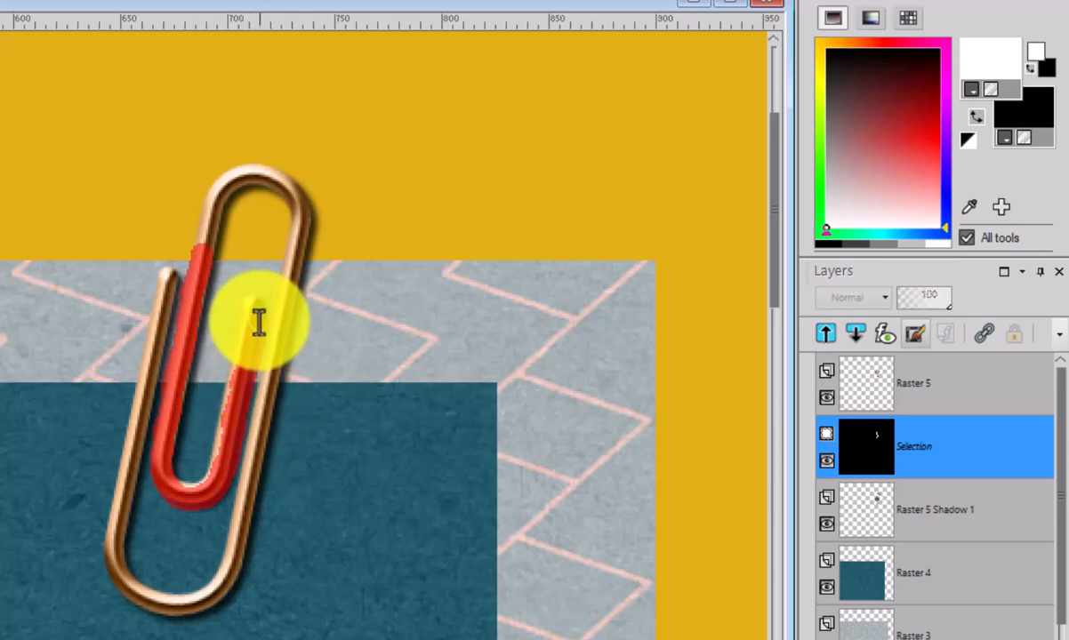
mouse_move(256, 293)
mouse_down()
mouse_move(214, 442)
mouse_move(187, 487)
mouse_move(171, 470)
mouse_move(173, 435)
mouse_move(182, 401)
mouse_move(176, 467)
mouse_move(220, 249)
mouse_up()
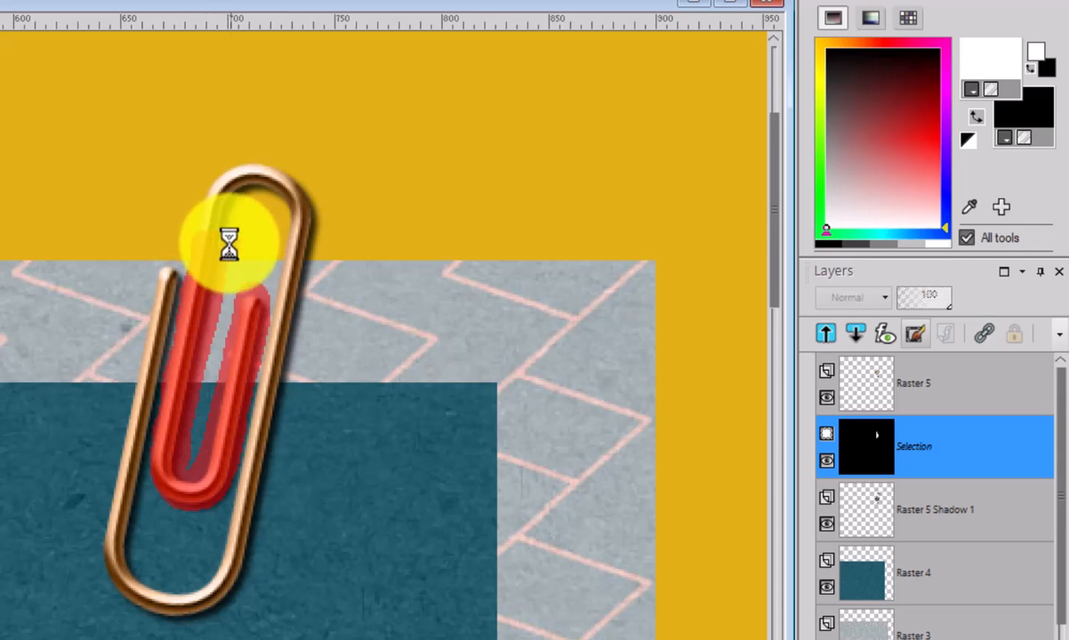
mouse_move(218, 256)
mouse_down()
mouse_move(210, 239)
mouse_move(179, 374)
mouse_up()
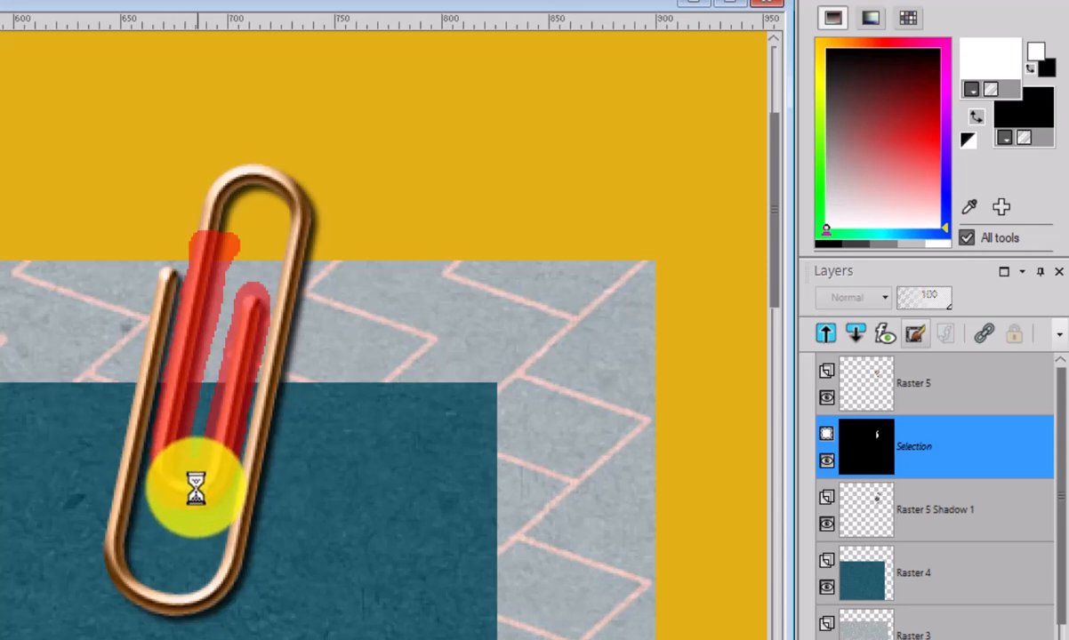
mouse_move(205, 502)
mouse_down()
mouse_move(220, 487)
mouse_move(247, 318)
mouse_up()
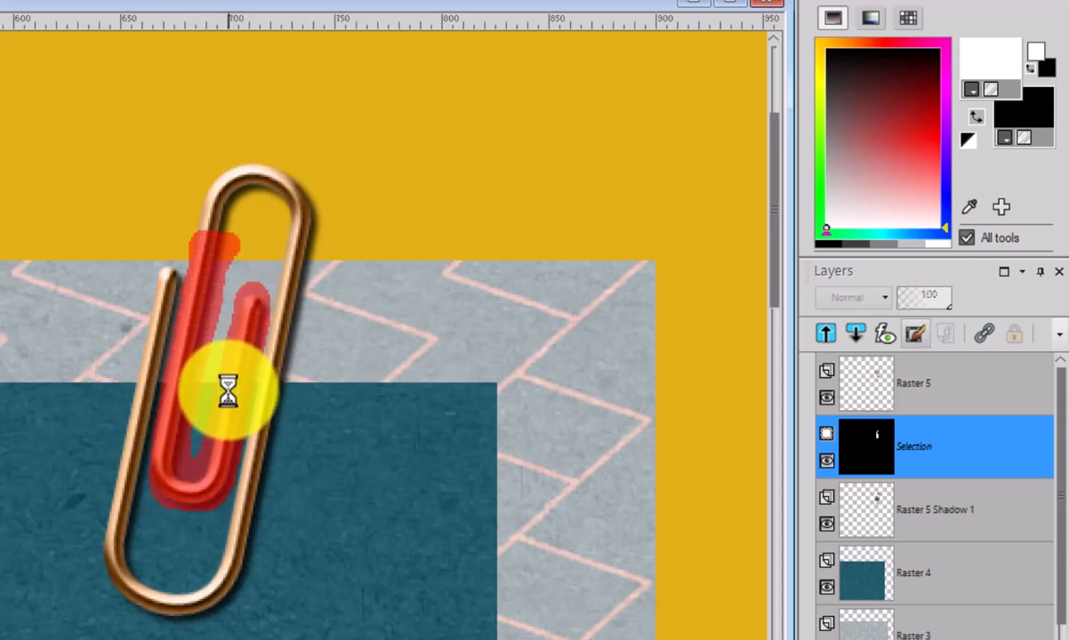
click(916, 337)
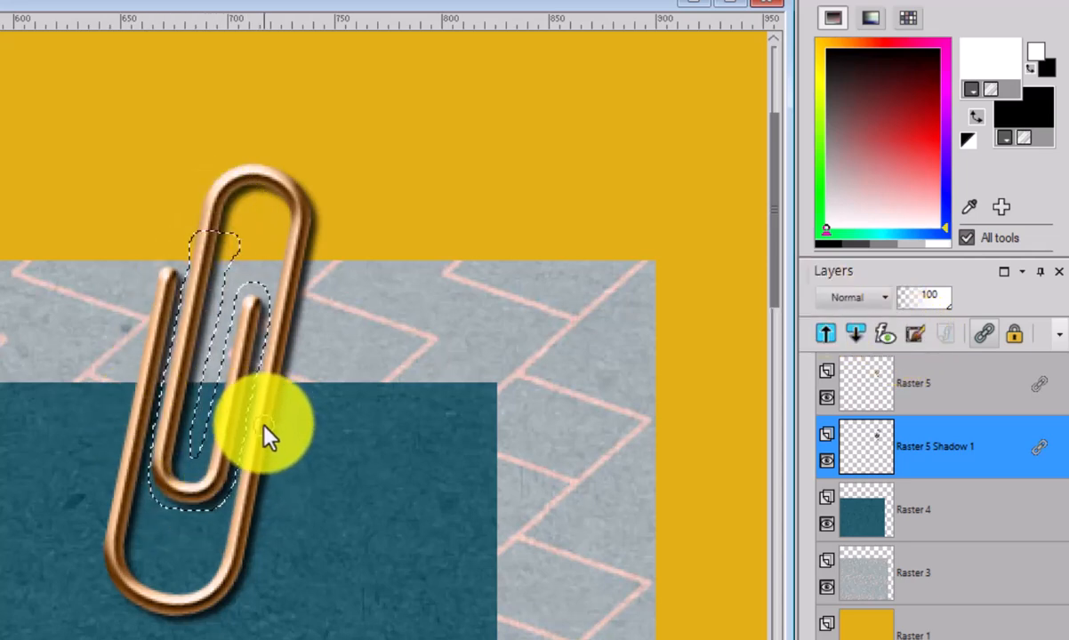
- Promote the selected inner loop of the clip on Raster 5 to its own layer
click(861, 398)
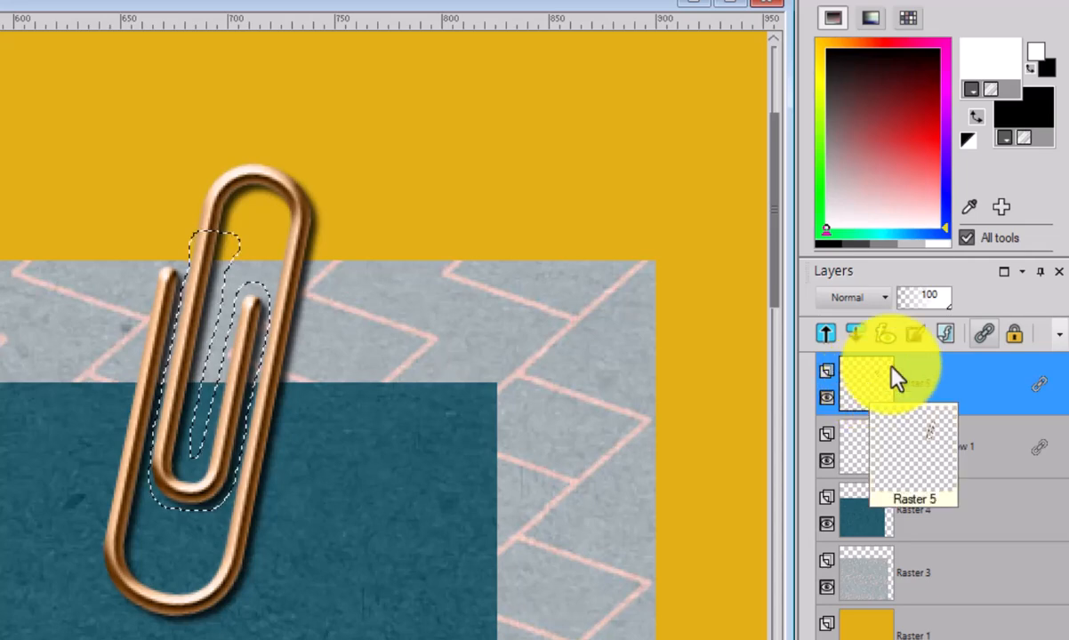
mouse_move(873, 392)
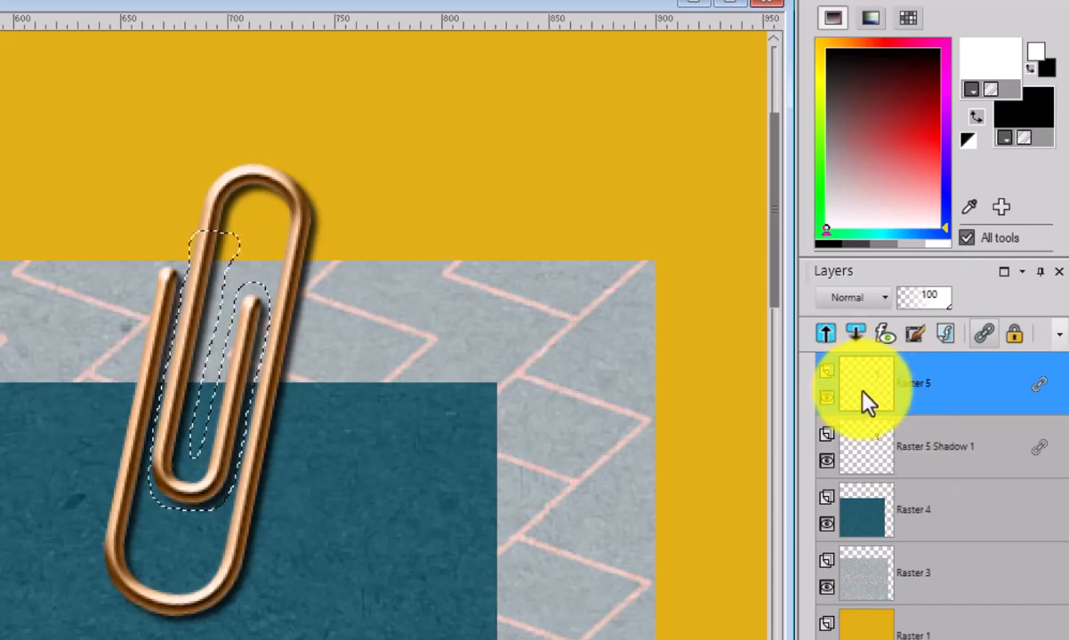
right_click(860, 383)
click(822, 215)
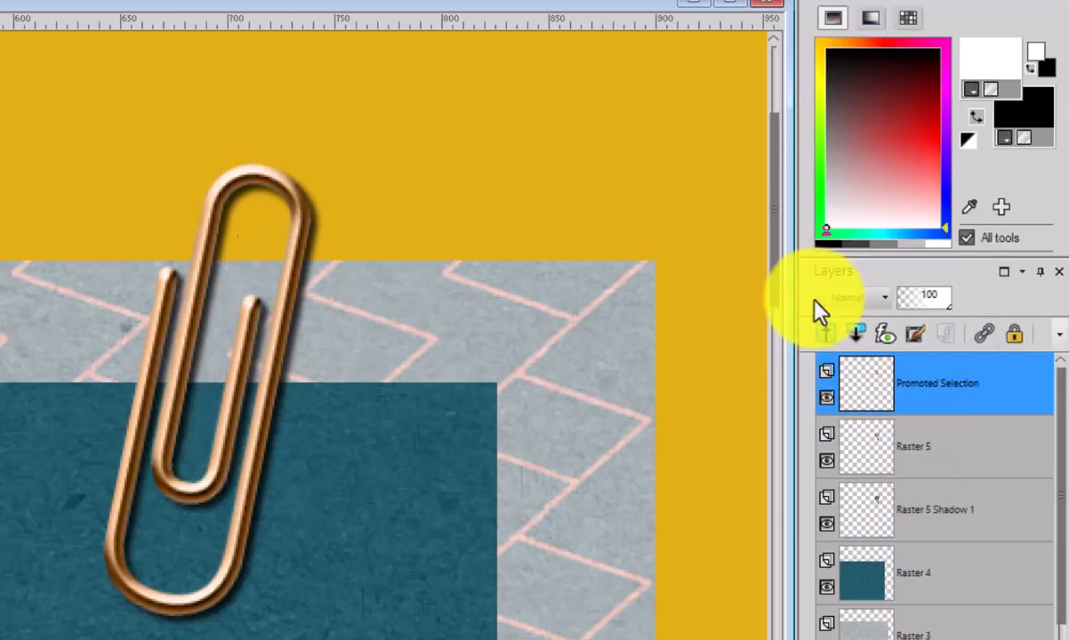
mouse_move(870, 397)
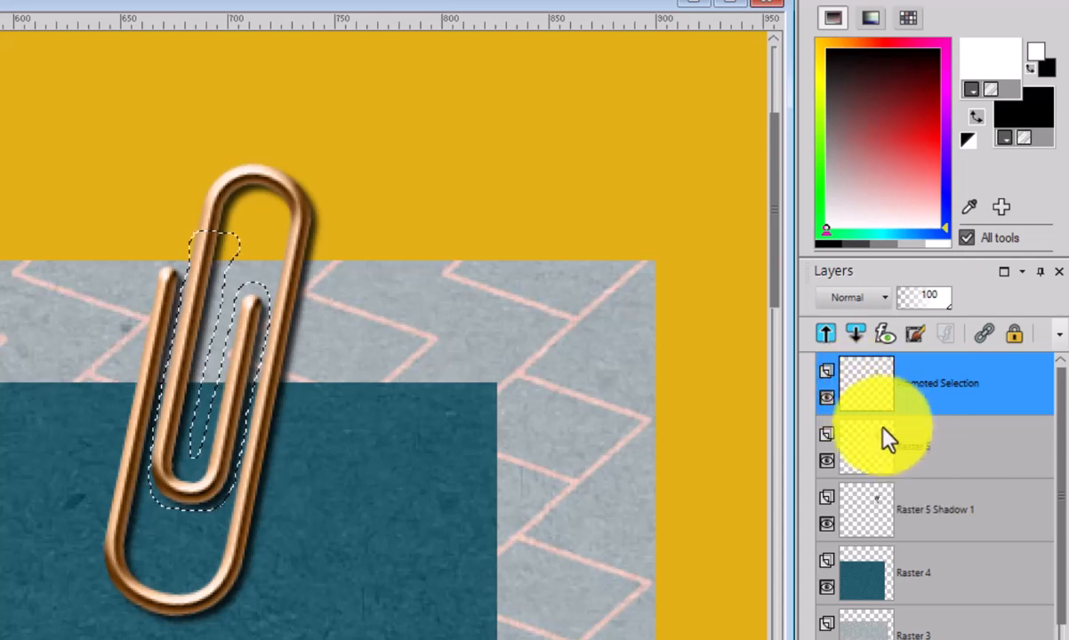
- Check how the clip is split by toggling the visibility of the Promoted Selection and Raster 5 layers
click(861, 454)
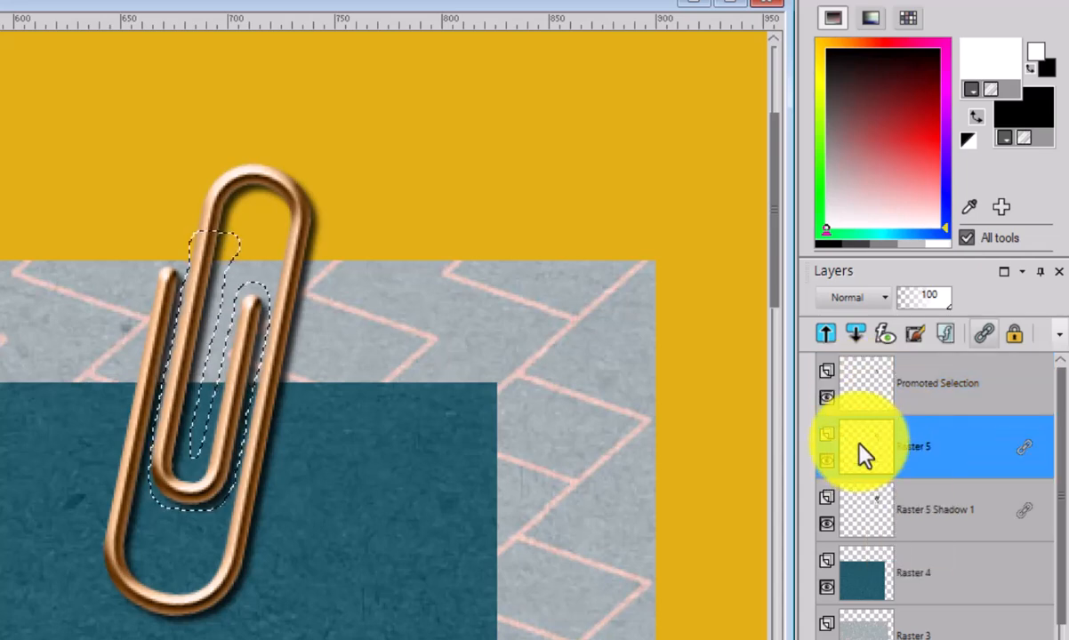
click(825, 397)
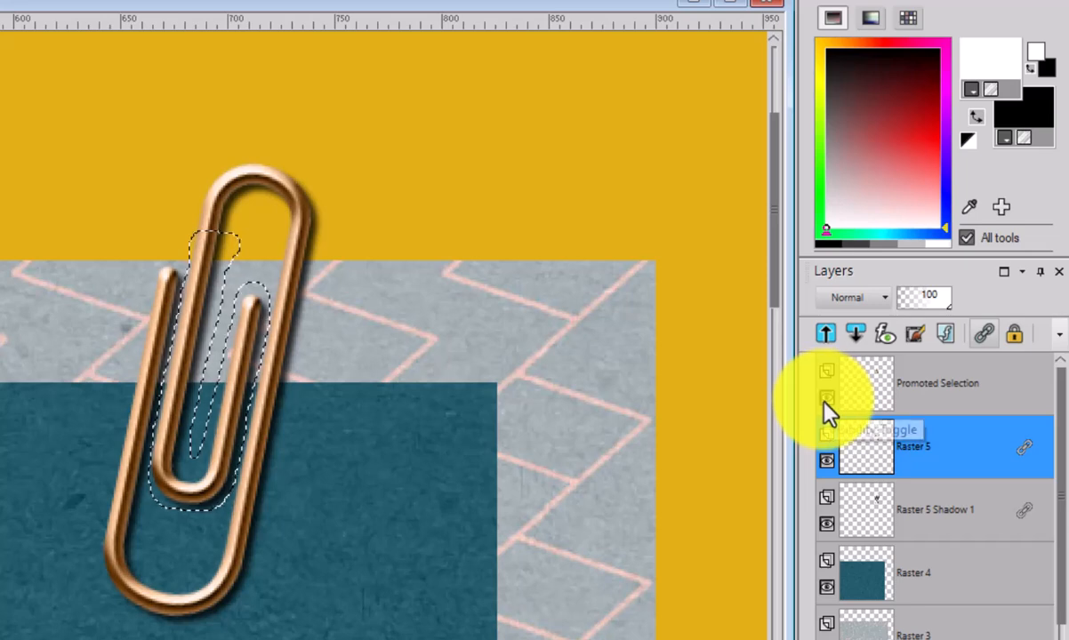
click(824, 398)
click(827, 457)
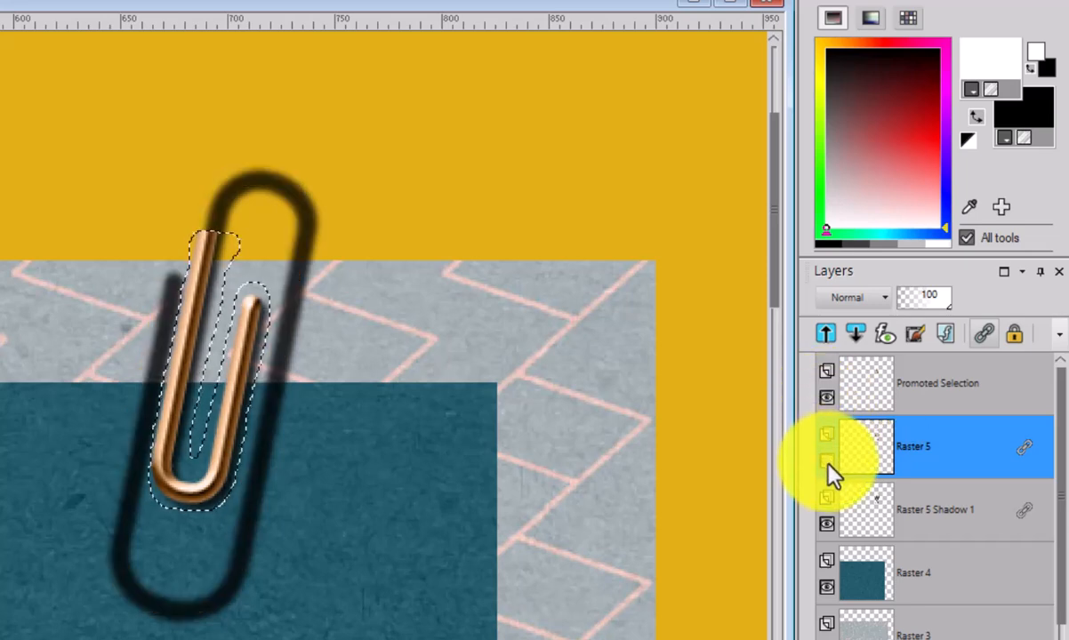
click(828, 459)
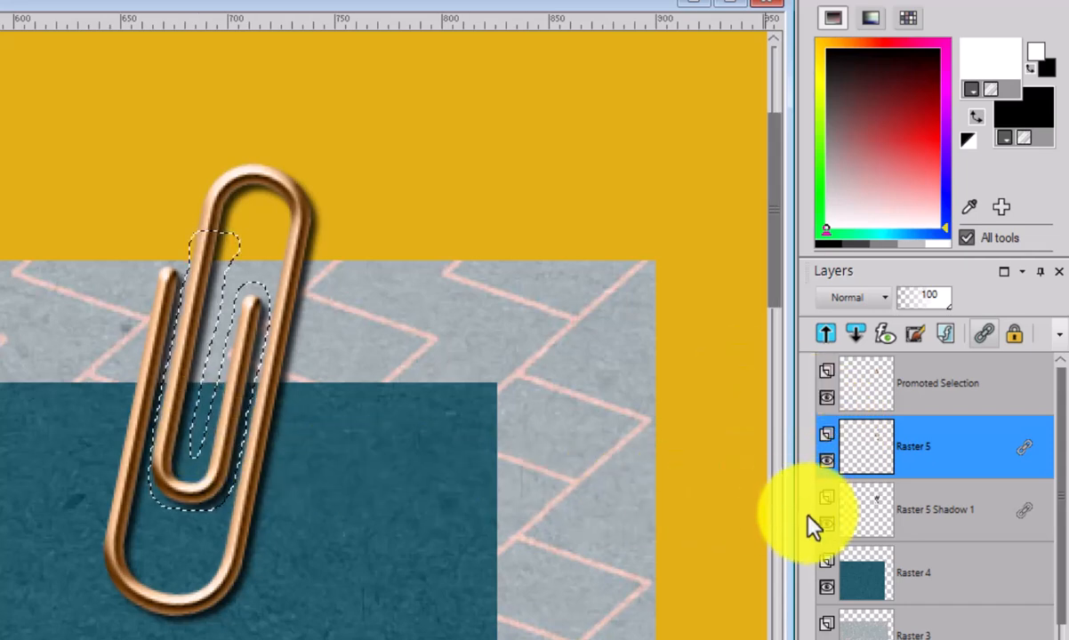
- Promote the selected part of Raster 5 Shadow 1 to its own layer and delete that area from the original shadow layer
click(863, 527)
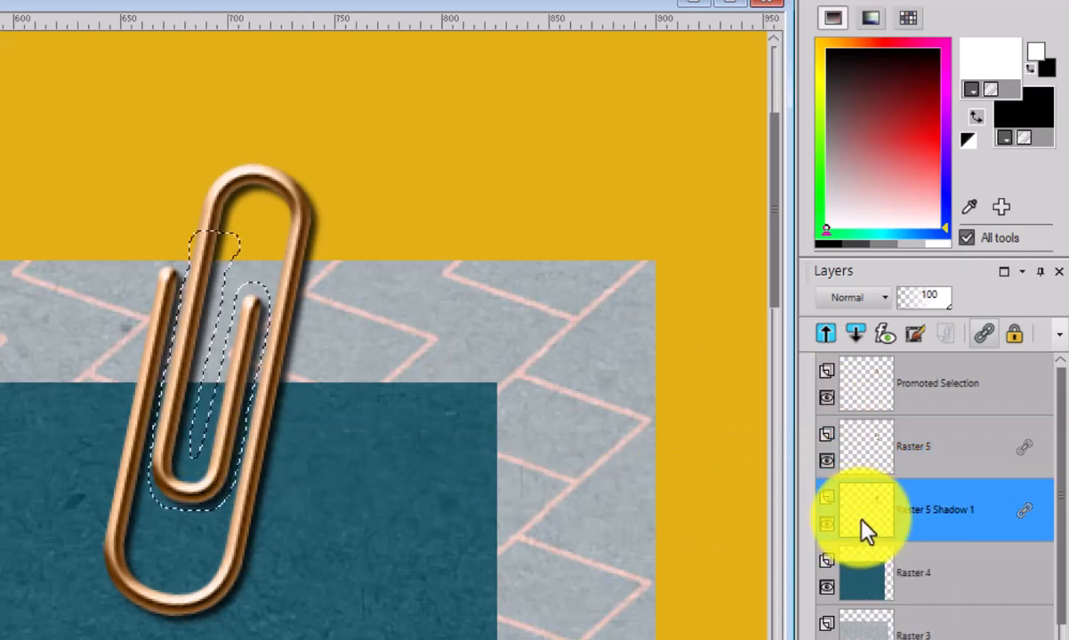
mouse_move(861, 509)
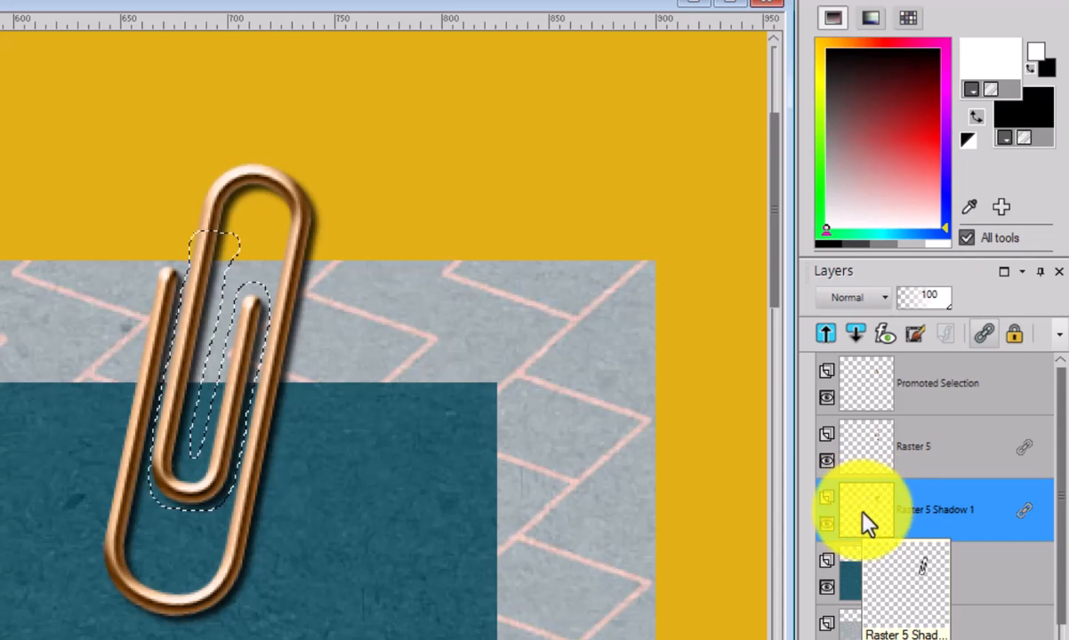
right_click(865, 511)
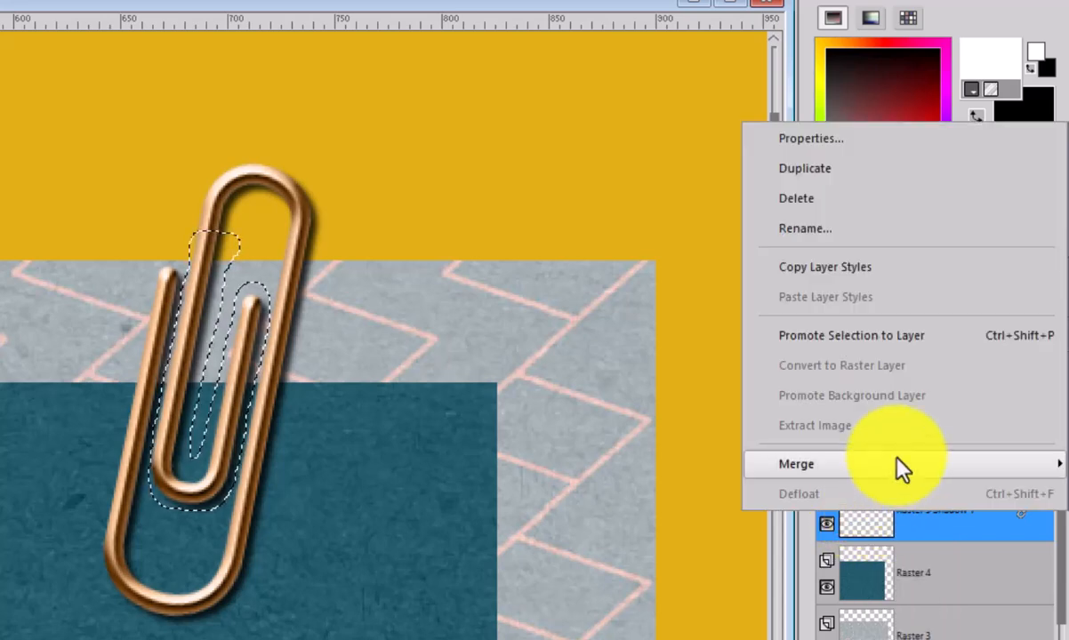
click(849, 338)
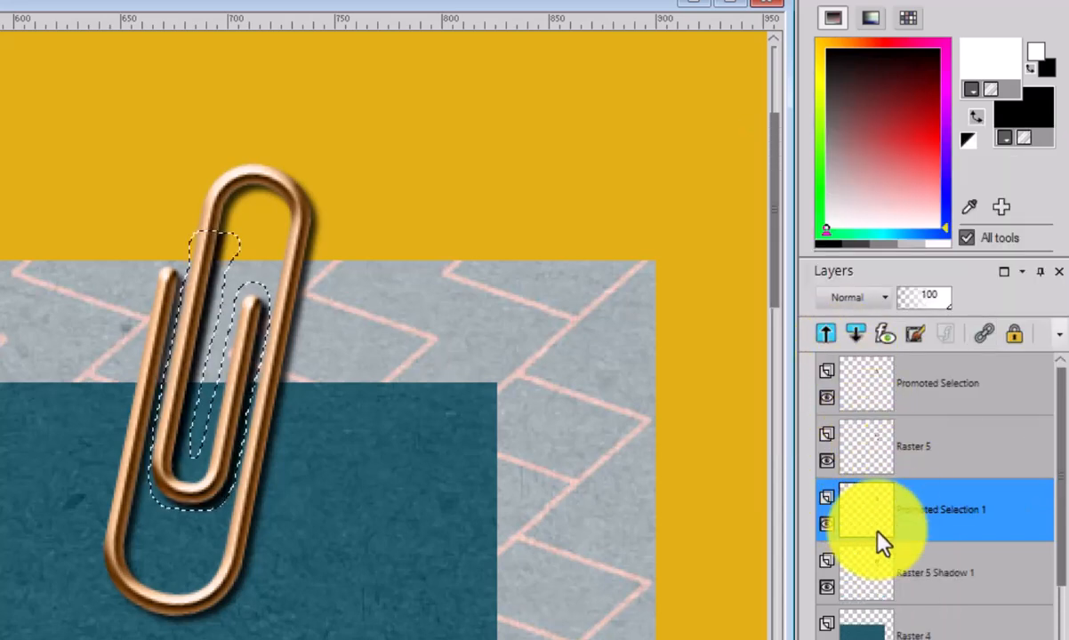
click(863, 576)
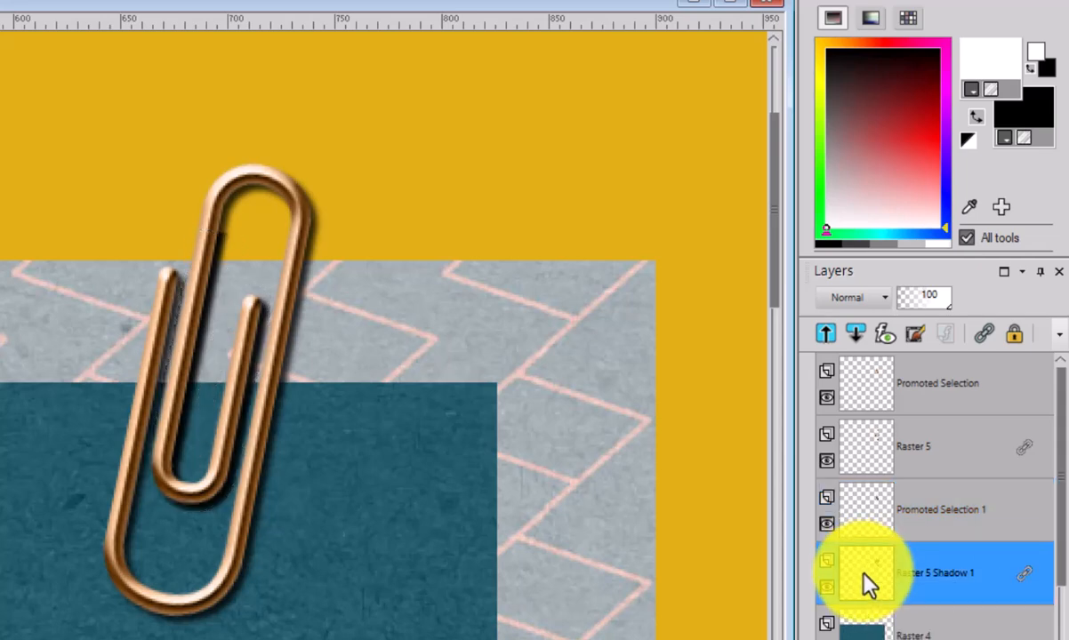
key(Delete)
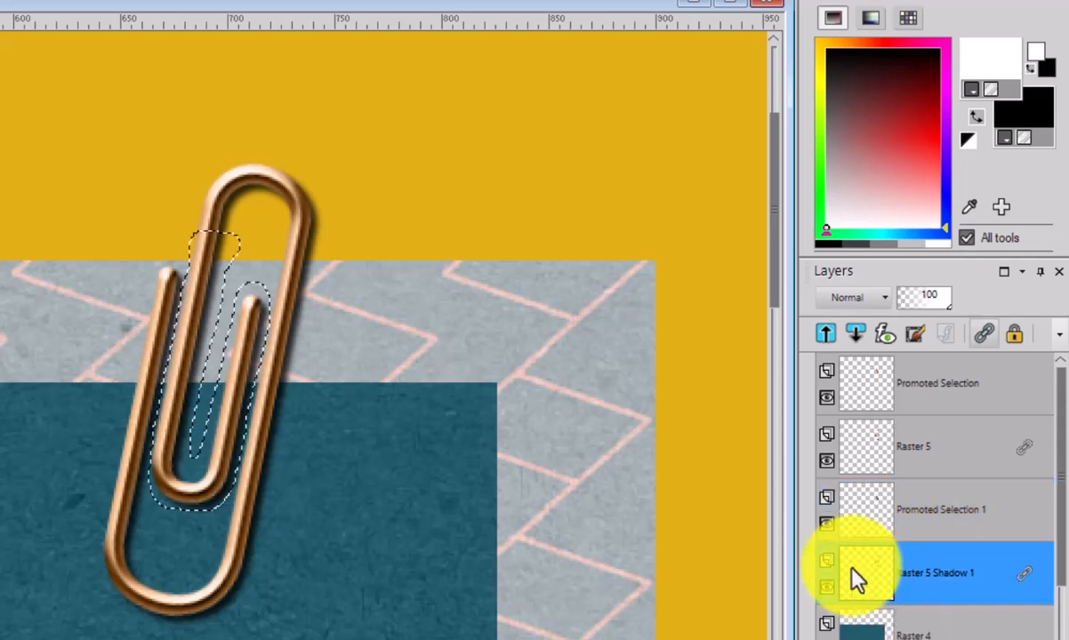
- Check the two shadow pieces by toggling the visibility of the Promoted Selection 1 and Raster 5 Shadow 1 layers
click(827, 526)
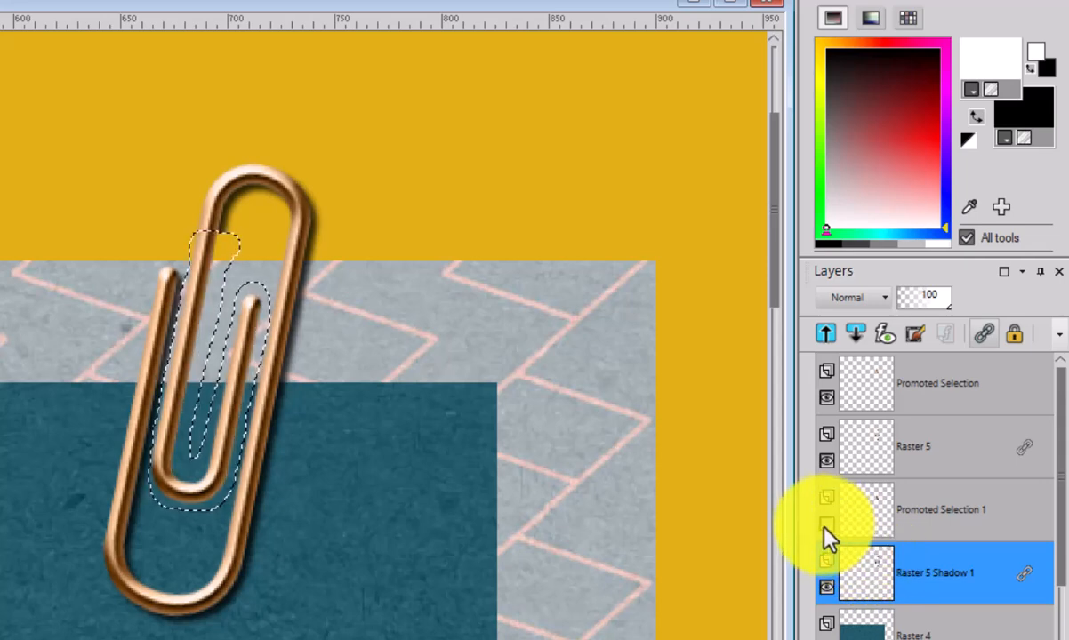
click(826, 526)
click(826, 592)
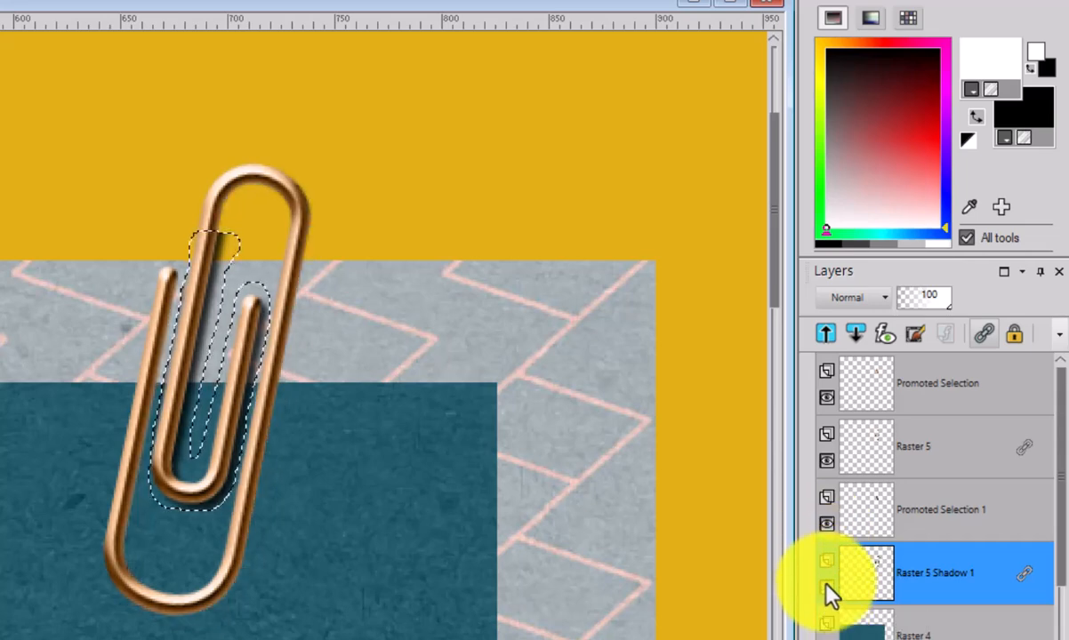
click(828, 588)
- Link the four layers holding the clip and shadow pieces, and remove the selection
drag(914, 464, 926, 520)
drag(923, 566, 973, 355)
click(984, 335)
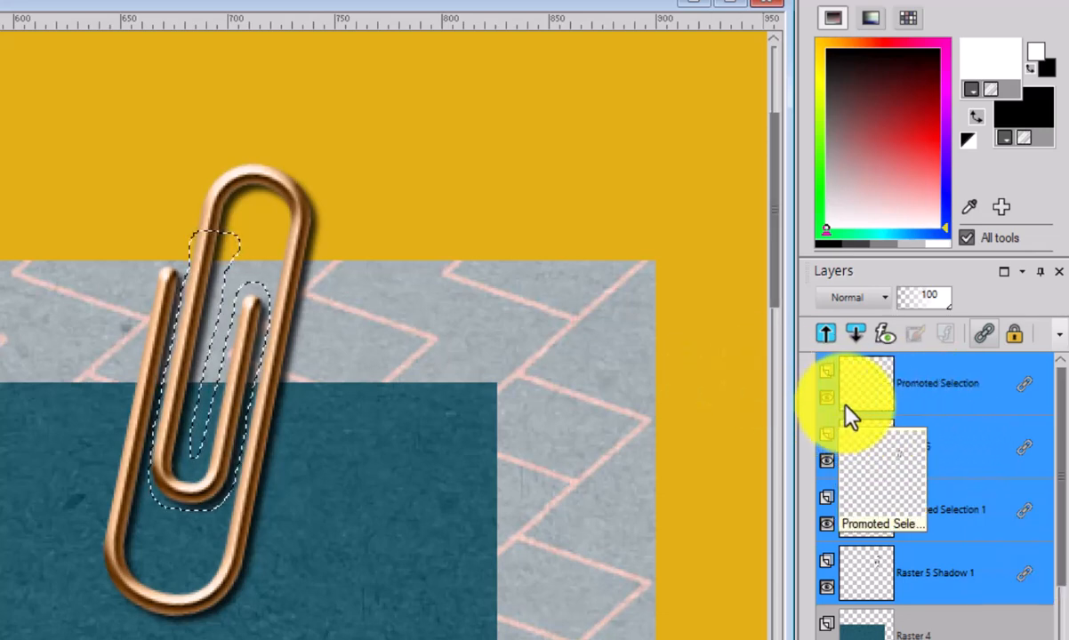
key(ctrl+d)
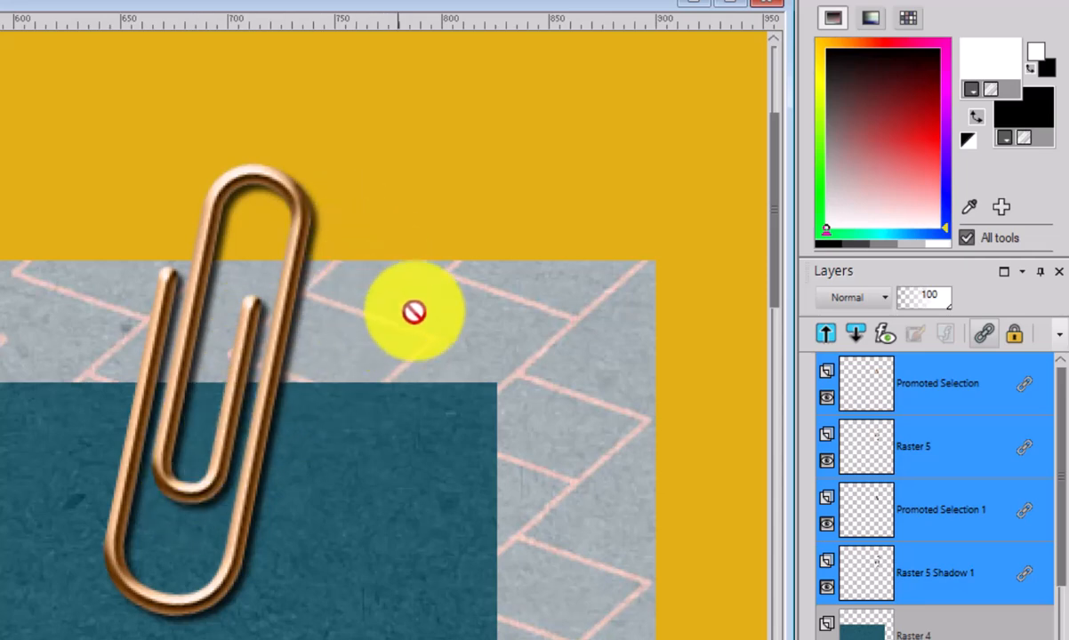
- Move the Promoted Selection layer below Raster 3, and place Promoted Selection 1 beneath it, directly above Raster 1
click(901, 391)
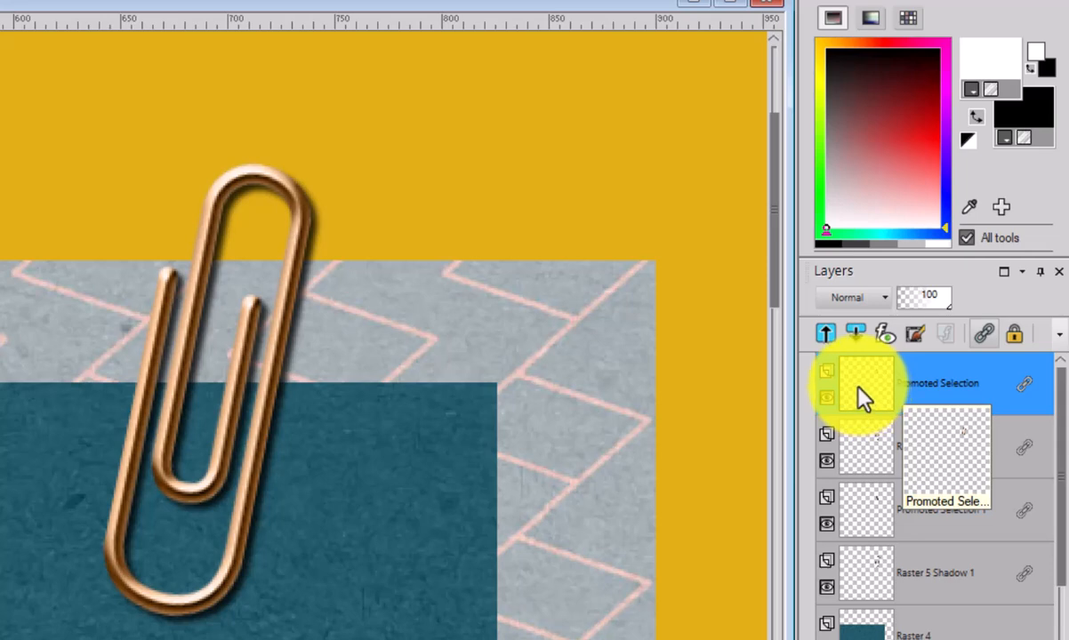
drag(860, 391, 882, 617)
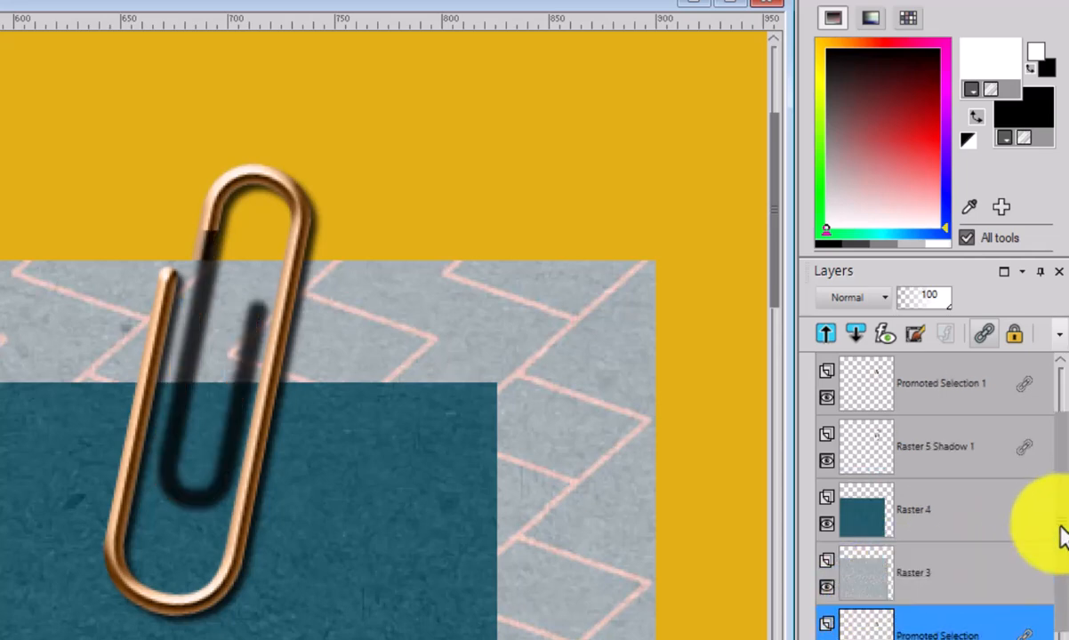
scroll(1053, 489, up, 1)
mouse_move(863, 459)
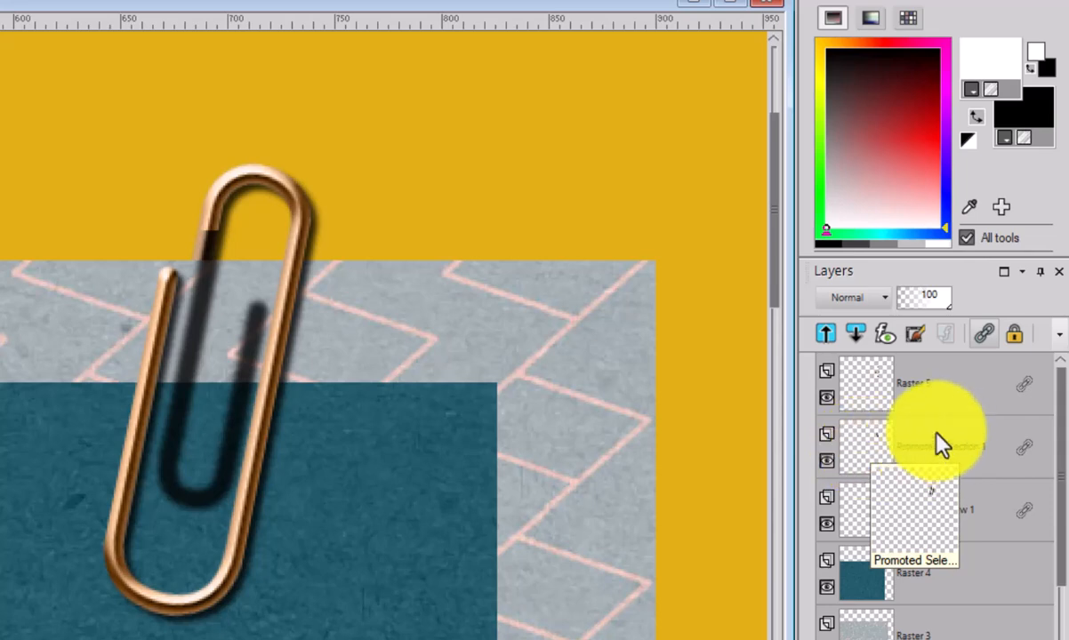
click(864, 447)
drag(856, 632, 872, 613)
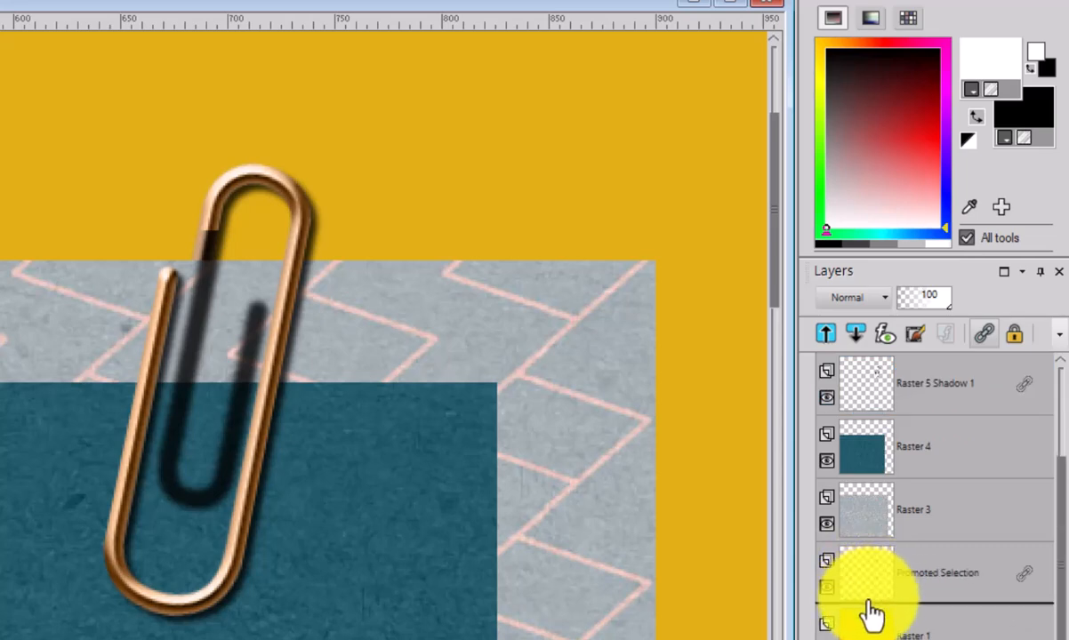
mouse_move(872, 614)
mouse_down()
mouse_move(879, 562)
mouse_move(860, 597)
mouse_move(876, 600)
mouse_up()
mouse_move(880, 584)
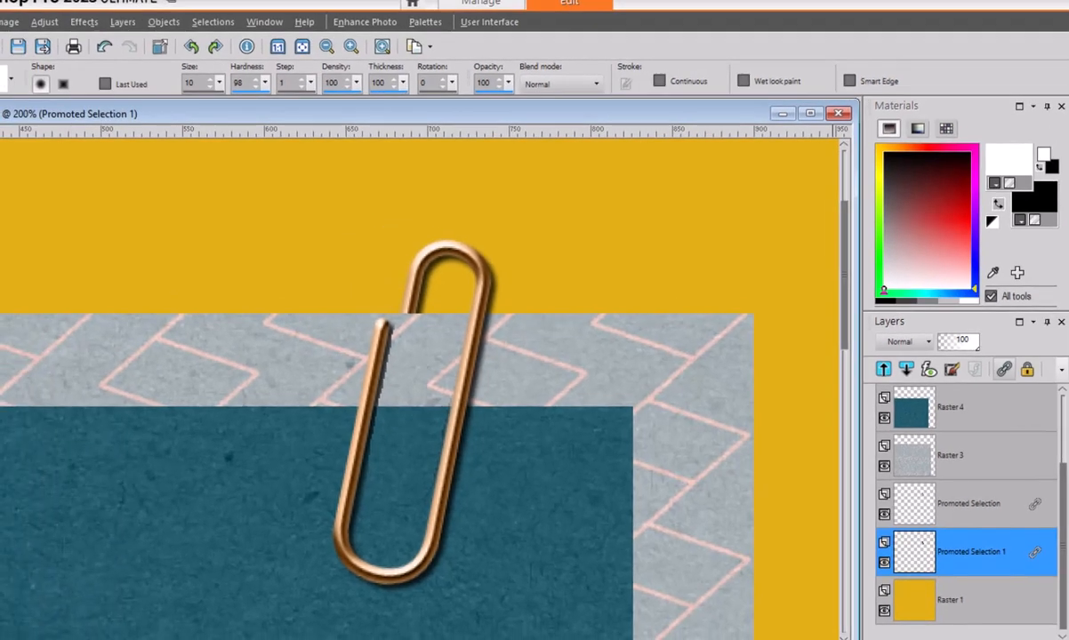
- Move the linked clip and shadow pieces together slightly to the right along the upper edge of the patterned paper
click(36, 156)
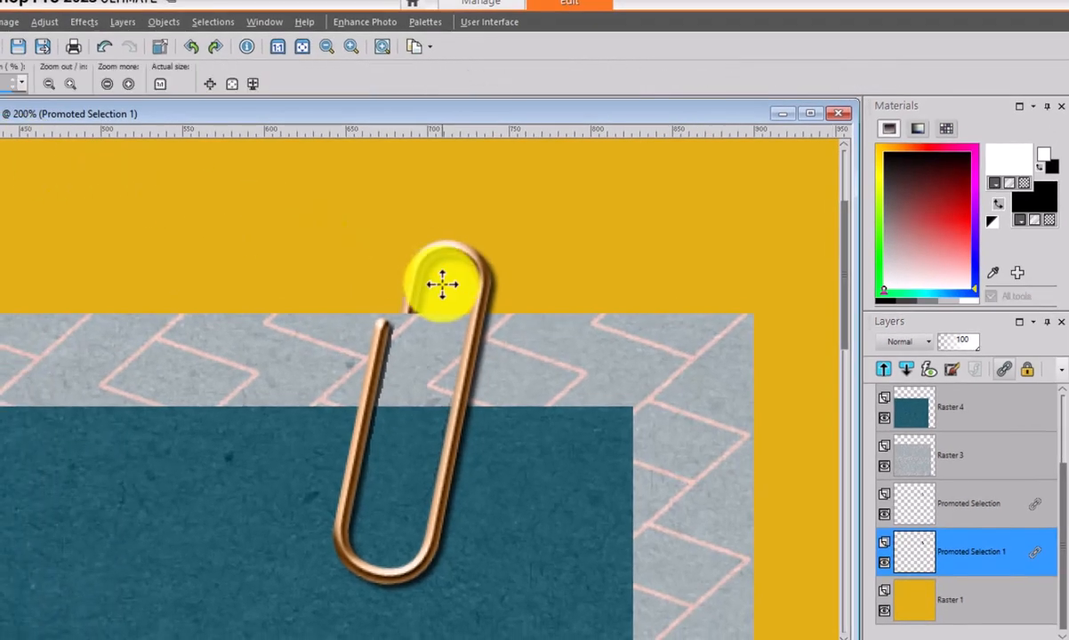
drag(480, 295, 496, 395)
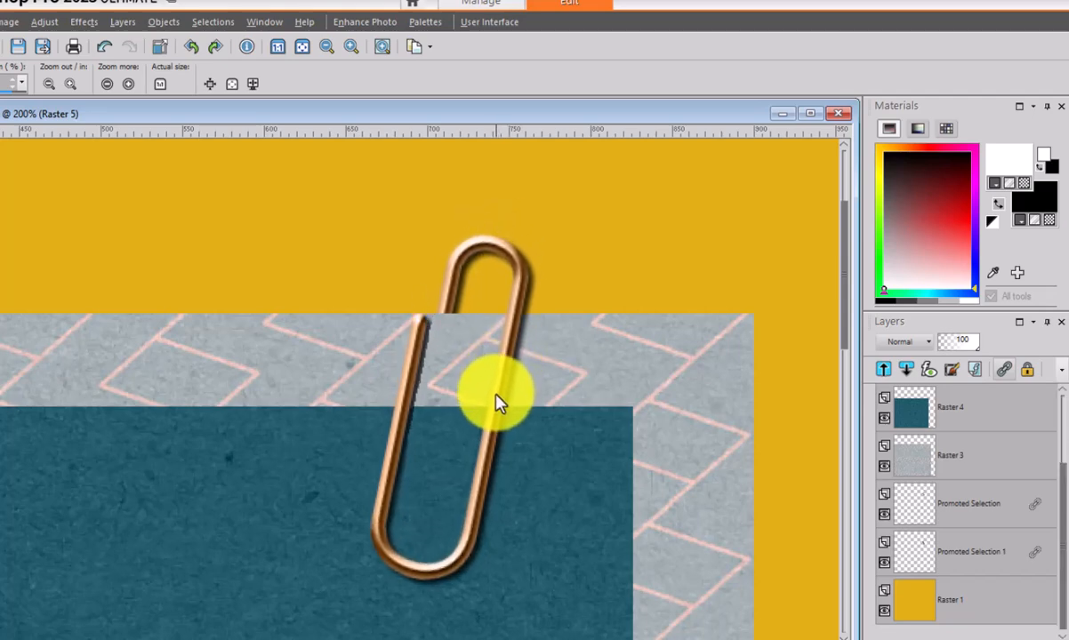